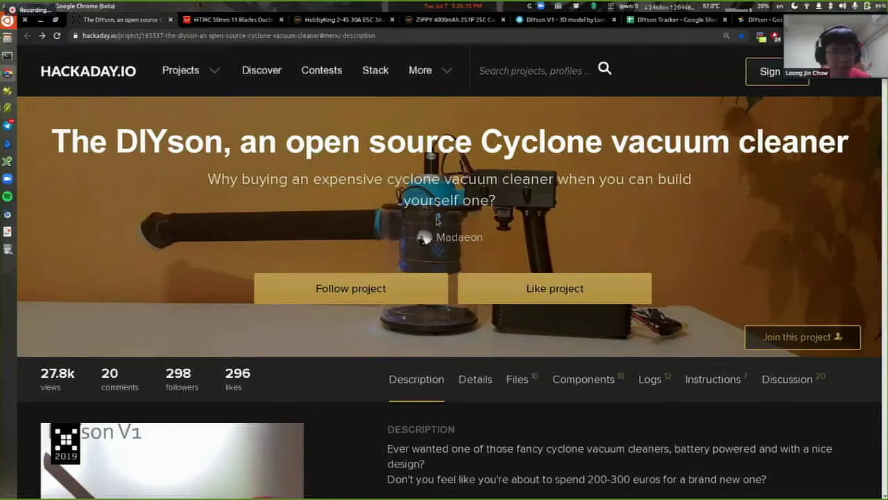
# - Scroll up and down through the DIYson project description on Hackaday.io
pyautogui.scroll(-2, 438, 222)
pyautogui.scroll(2, 312, 194)
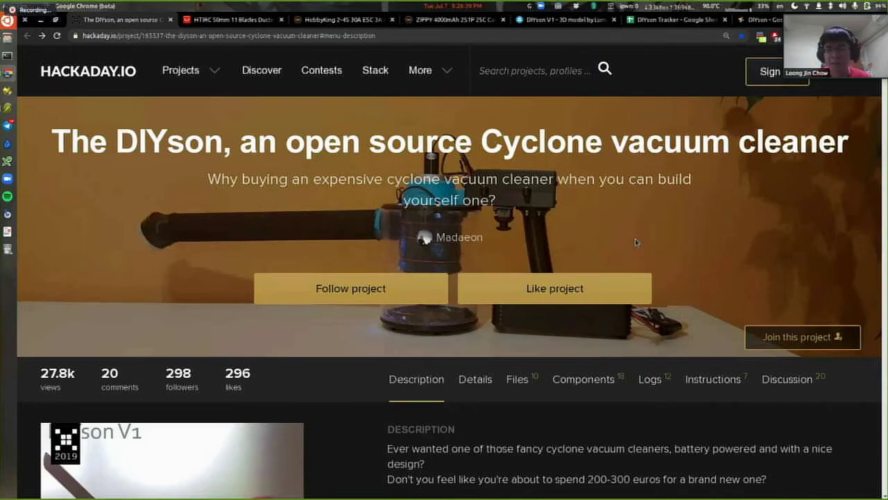
pyautogui.scroll(-1, 817, 97)
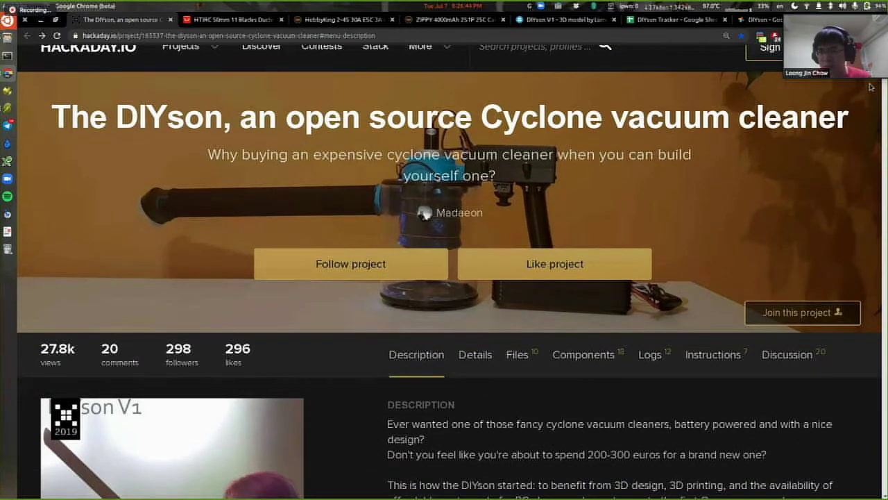
pyautogui.scroll(-3, 662, 257)
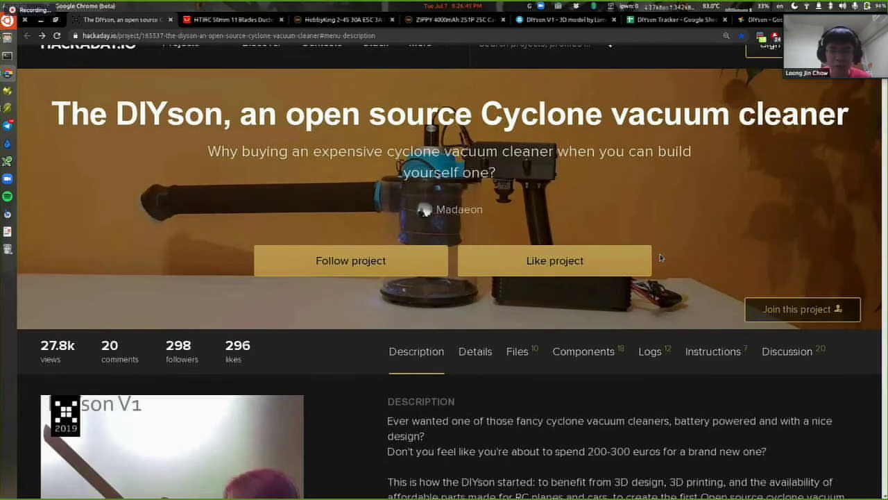
pyautogui.scroll(-1, 660, 256)
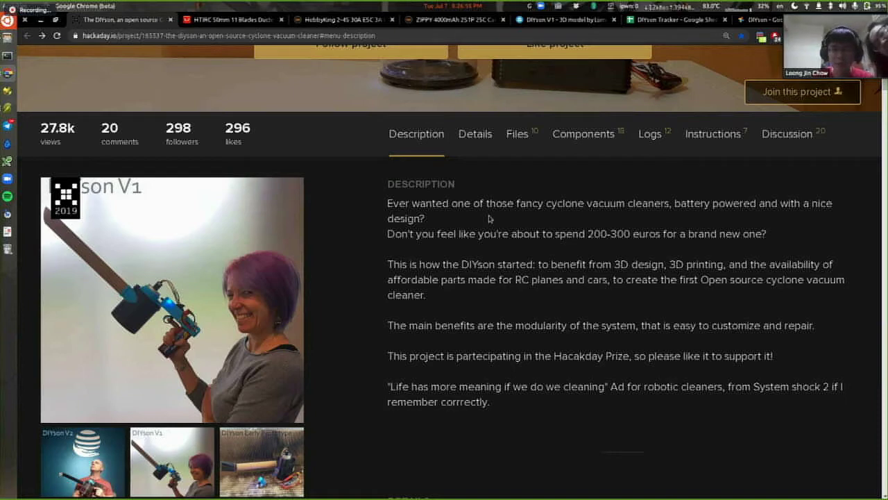
pyautogui.scroll(-1, 547, 229)
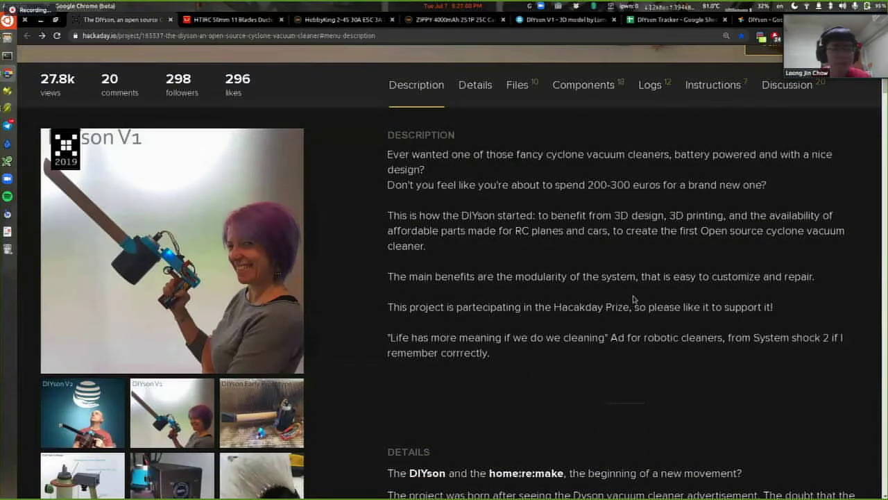
pyautogui.scroll(3, 616, 272)
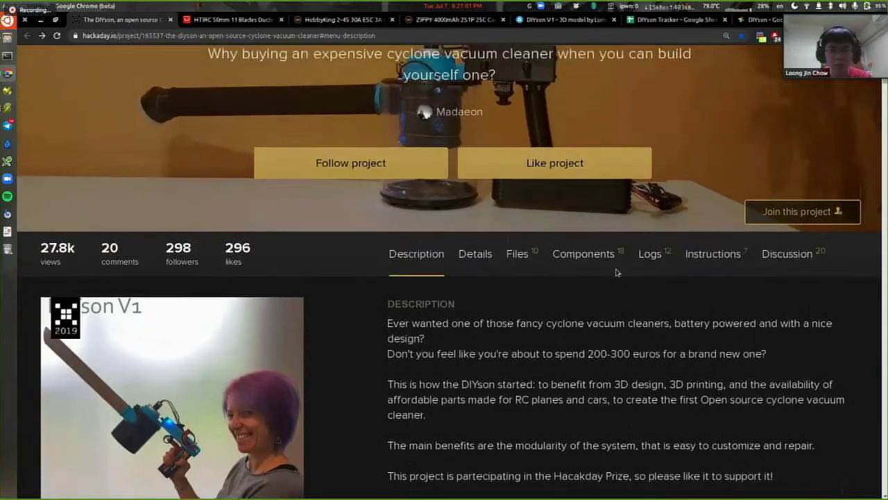
pyautogui.scroll(2, 616, 273)
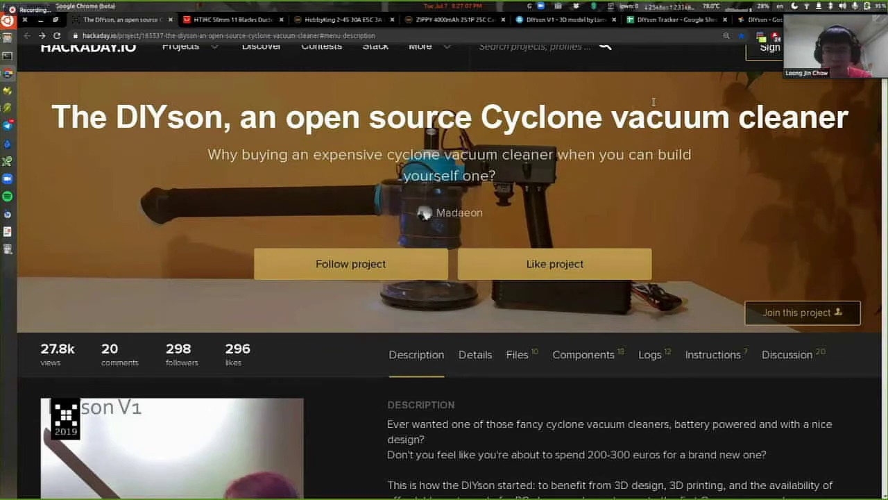
pyautogui.scroll(-3, 748, 292)
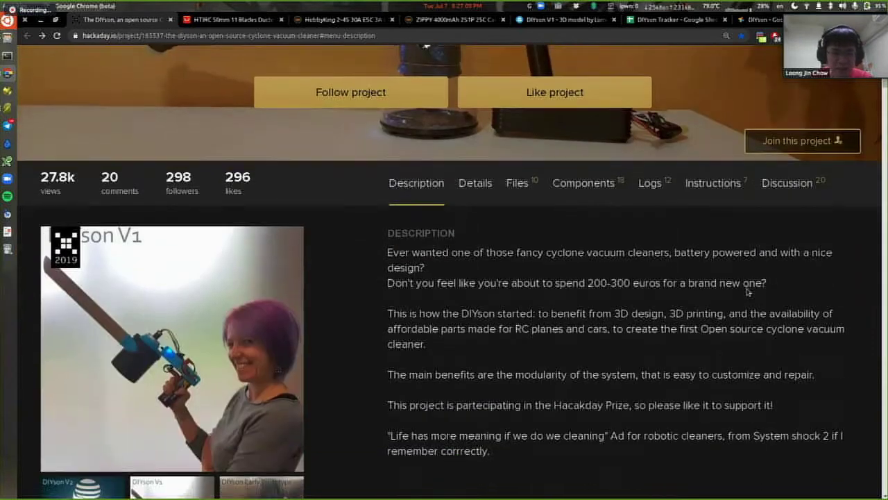
pyautogui.scroll(-2, 748, 292)
pyautogui.scroll(-2, 747, 277)
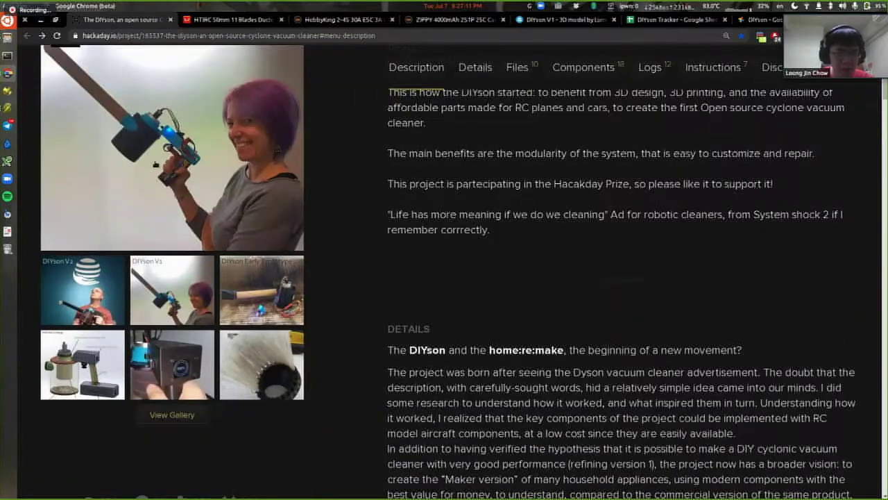
# - Open the main project photo in the gallery and advance to the V2 design drawing
pyautogui.click(157, 162)
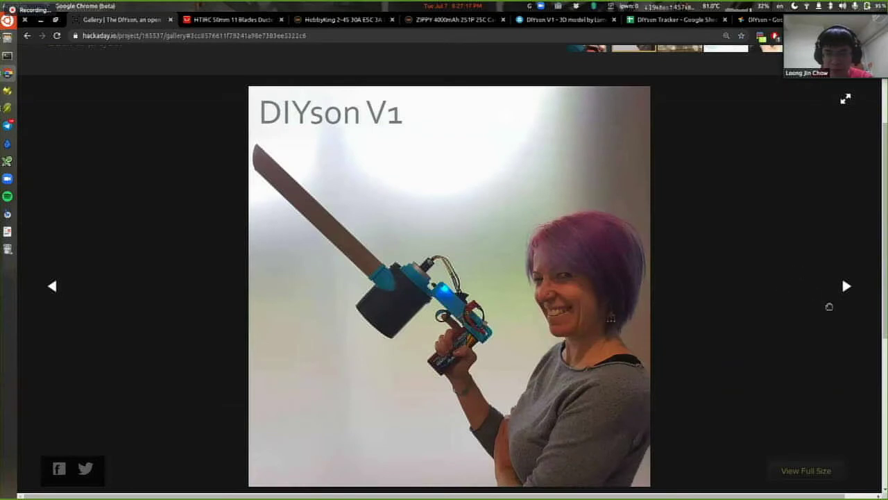
pyautogui.click(846, 286)
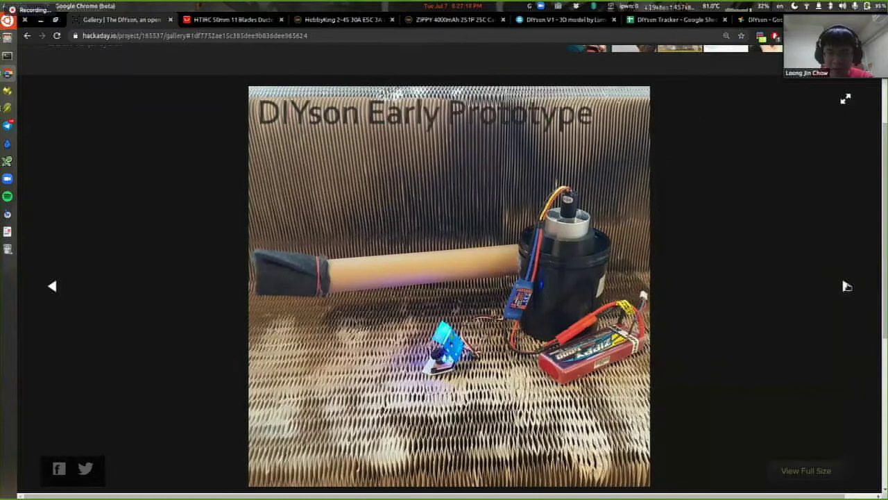
pyautogui.click(846, 286)
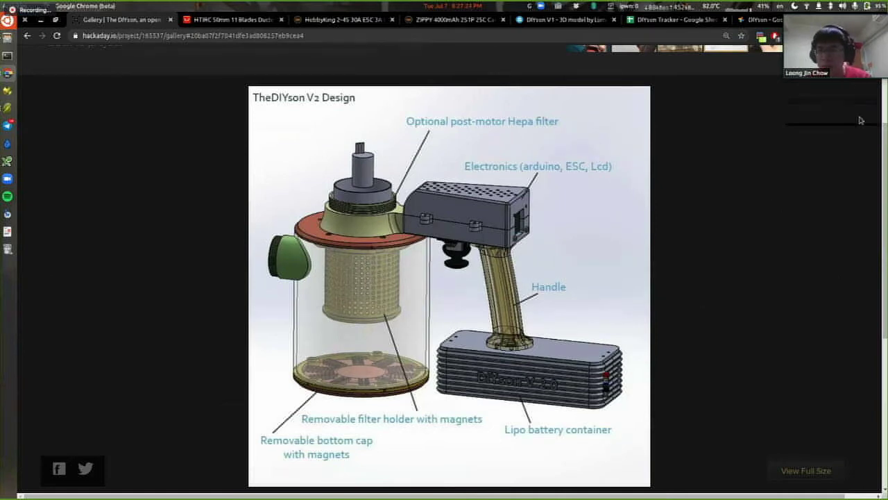
pyautogui.scroll(3, 696, 86)
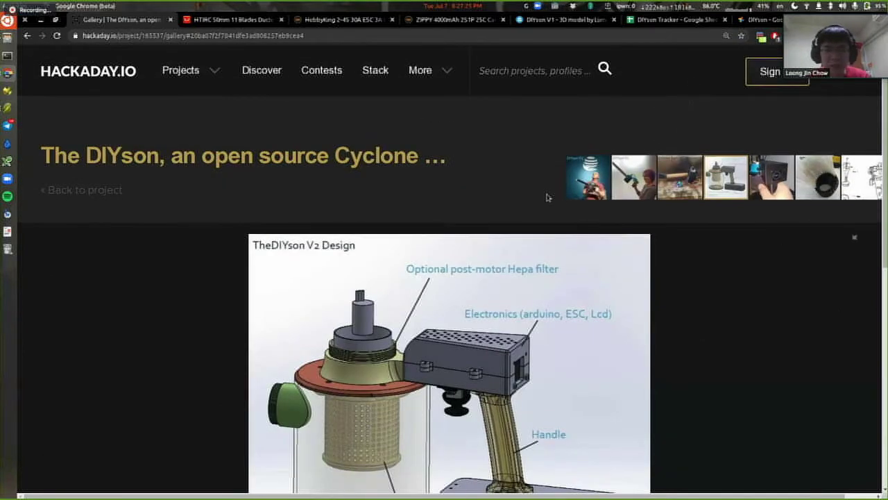
pyautogui.scroll(-2, 852, 168)
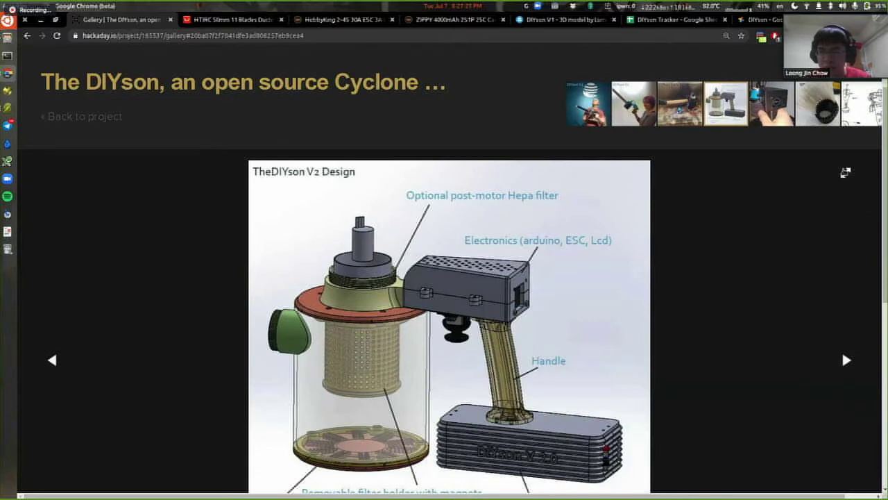
# - View the V2 design full size, step back to the early prototype, then return to the project page
pyautogui.click(853, 169)
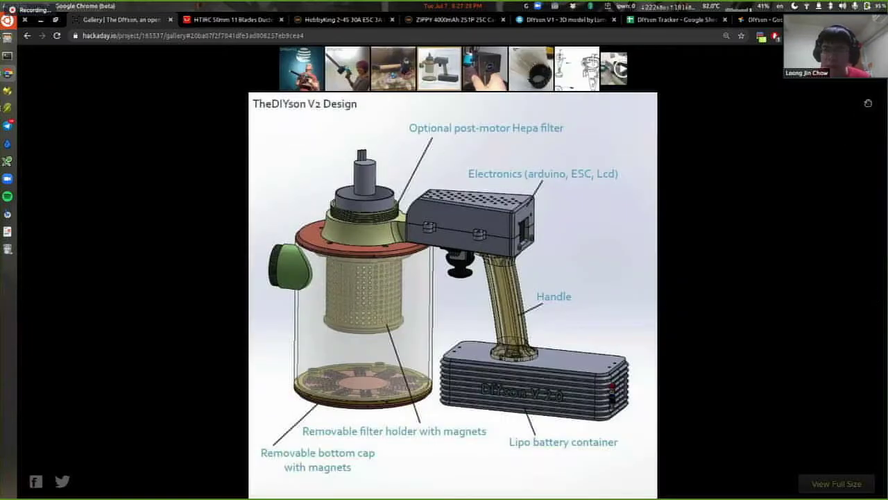
pyautogui.press('Left')
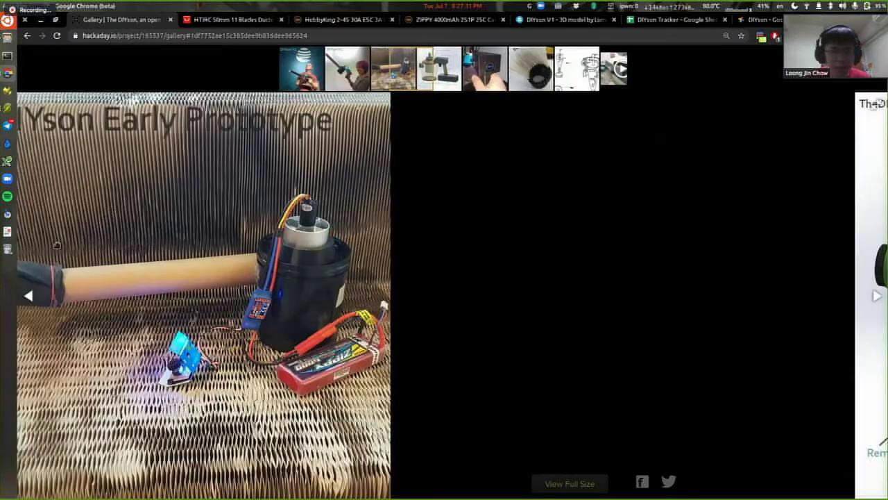
pyautogui.press('Escape')
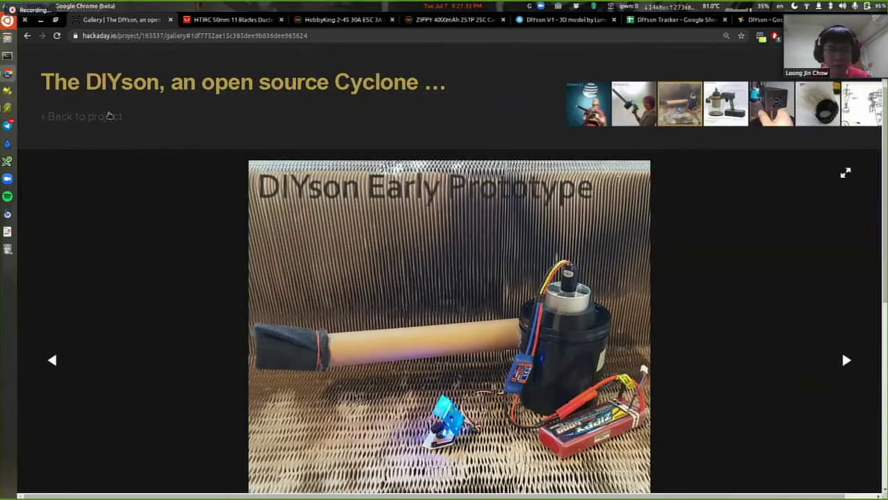
pyautogui.click(75, 116)
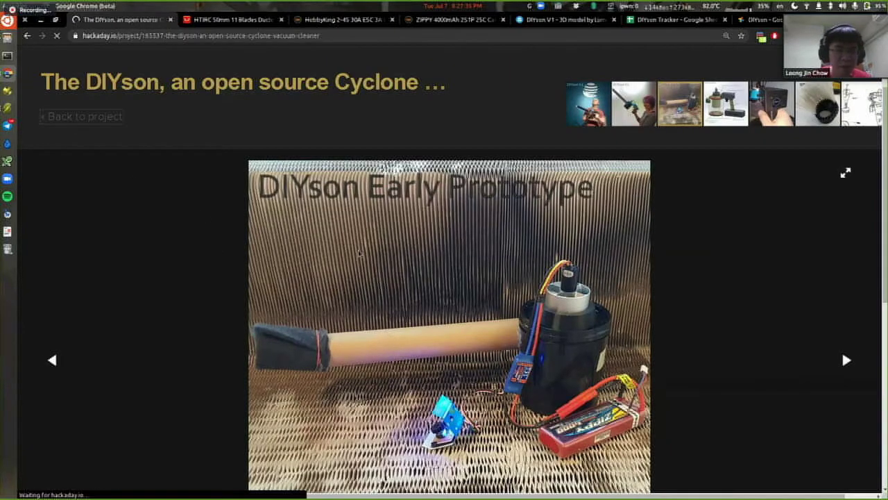
# - Scroll and interact further on the loaded DIYson project page on Hackaday.io
pyautogui.scroll(-5, 350, 272)
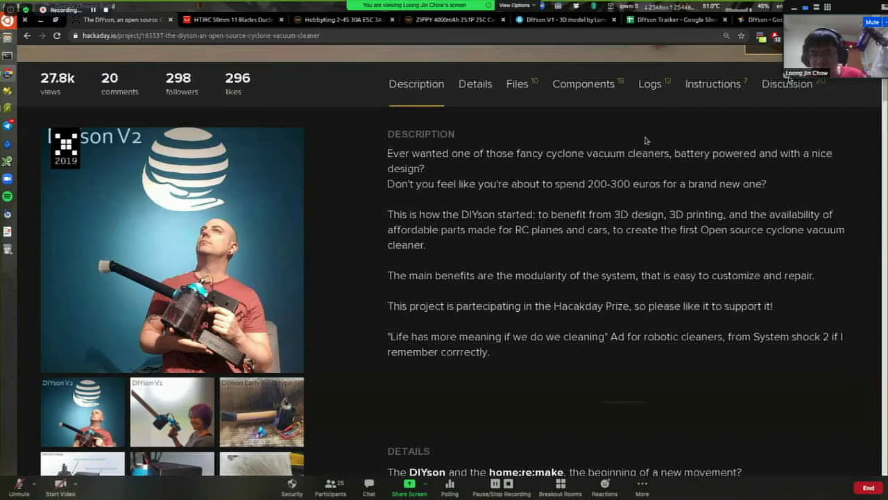
pyautogui.moveTo(785, 75); pyautogui.dragTo(652, 149)
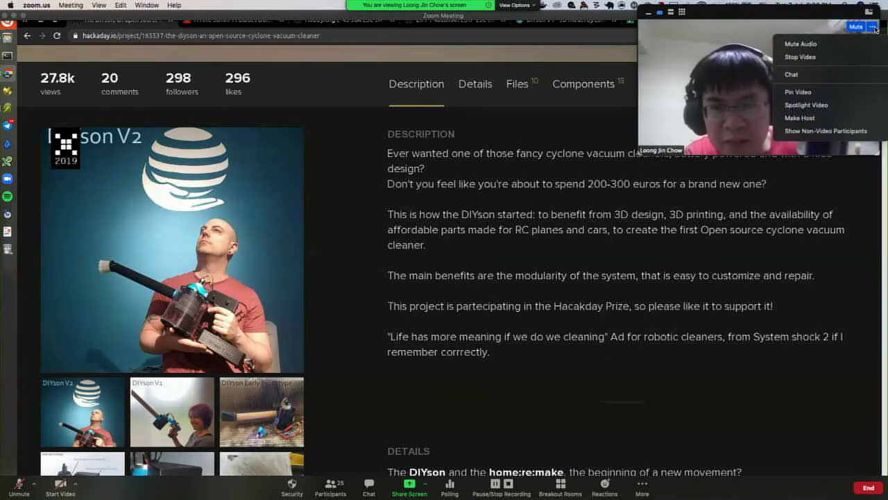
pyautogui.click(850, 105)
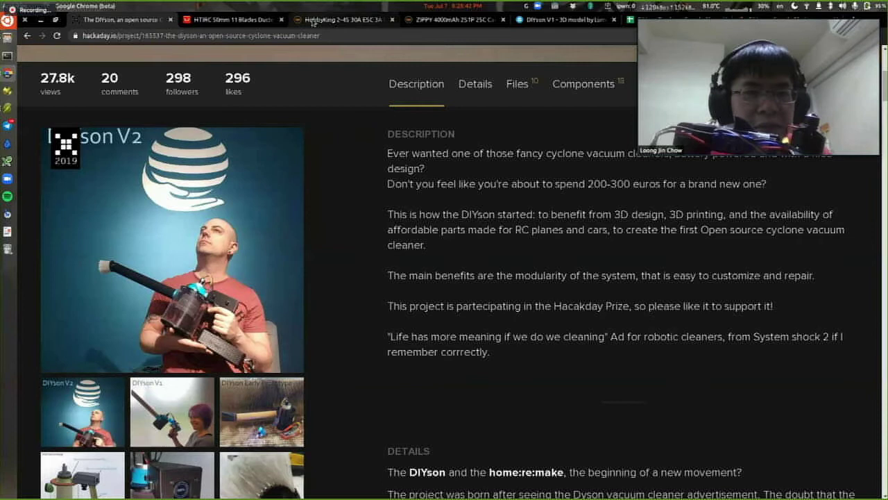
pyautogui.moveTo(313, 24)
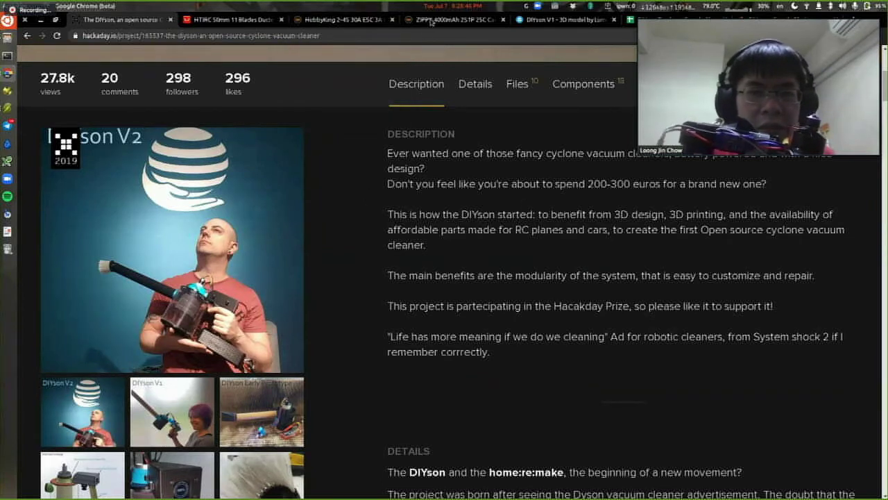
# - Cycle through the ducted fan, 30A ESC UBEC and ZIPPY 4000mAh battery listing tabs
pyautogui.click(254, 19)
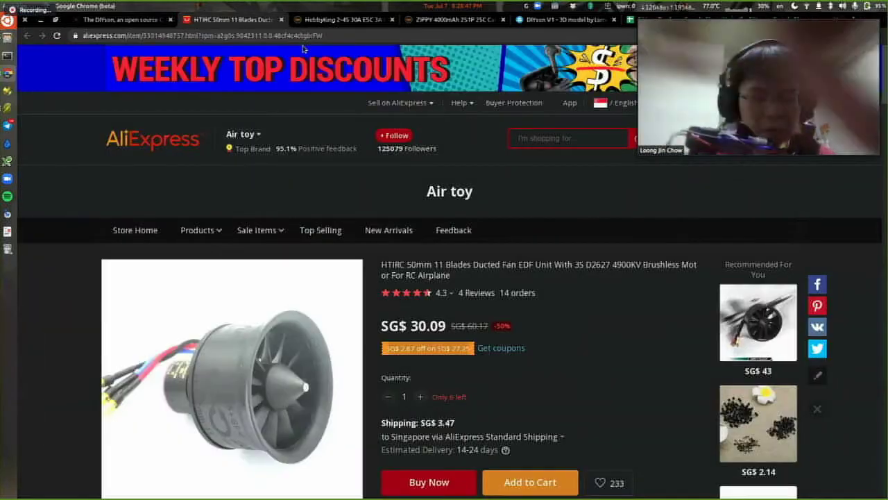
pyautogui.hotkey('ctrl', 'Tab')
pyautogui.hotkey('ctrl', 'Tab')
pyautogui.hotkey('ctrl', 'Tab')
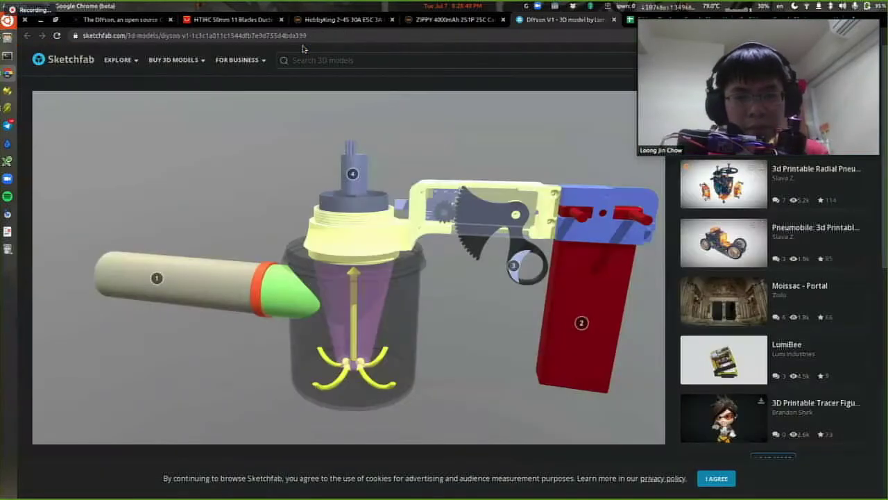
pyautogui.hotkey('ctrl', 'shift', 'Tab')
pyautogui.hotkey('ctrl', 'shift', 'Tab')
pyautogui.hotkey('ctrl', 'shift', 'Tab')
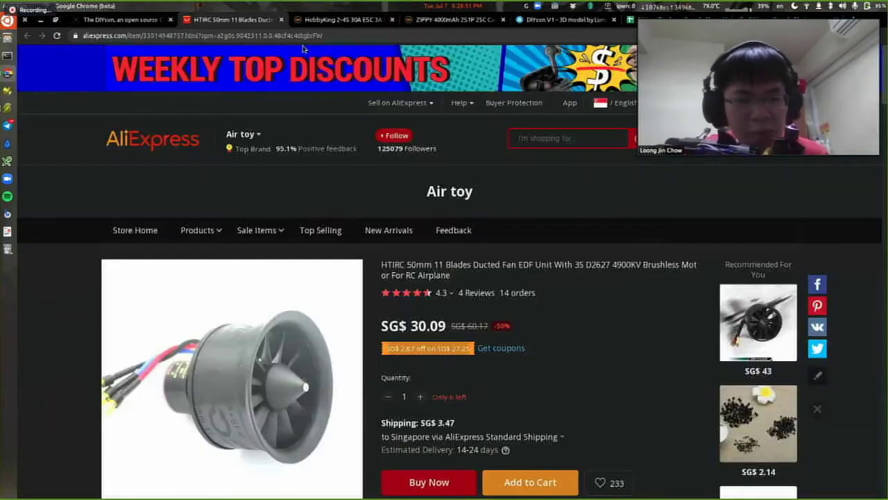
pyautogui.hotkey('ctrl', 'Tab')
pyautogui.hotkey('ctrl', 'Tab')
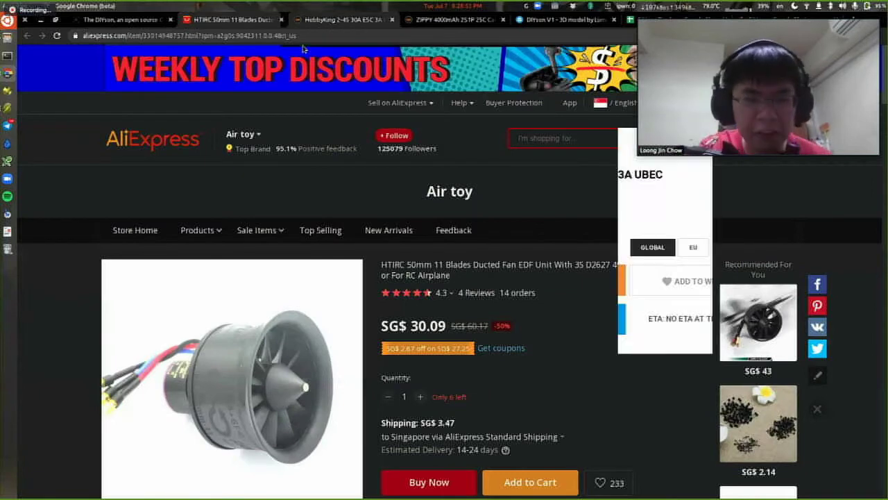
pyautogui.hotkey('ctrl', 'shift', 'Tab')
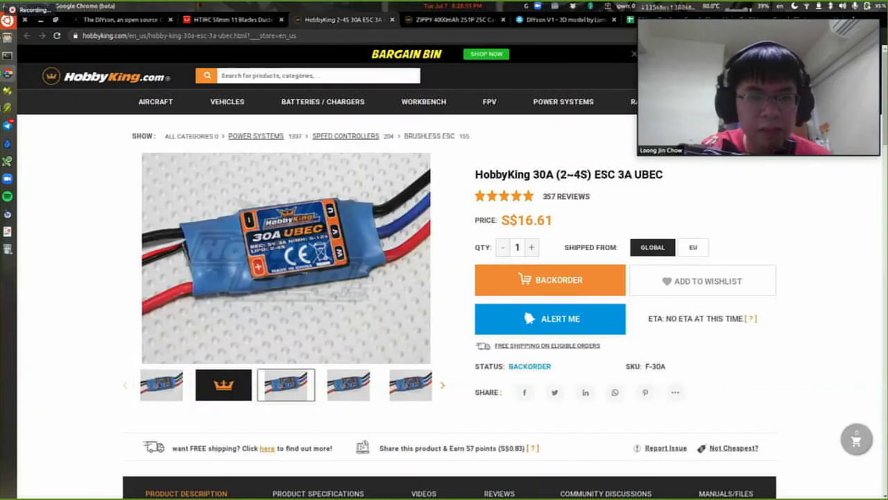
pyautogui.hotkey('ctrl', 'Tab')
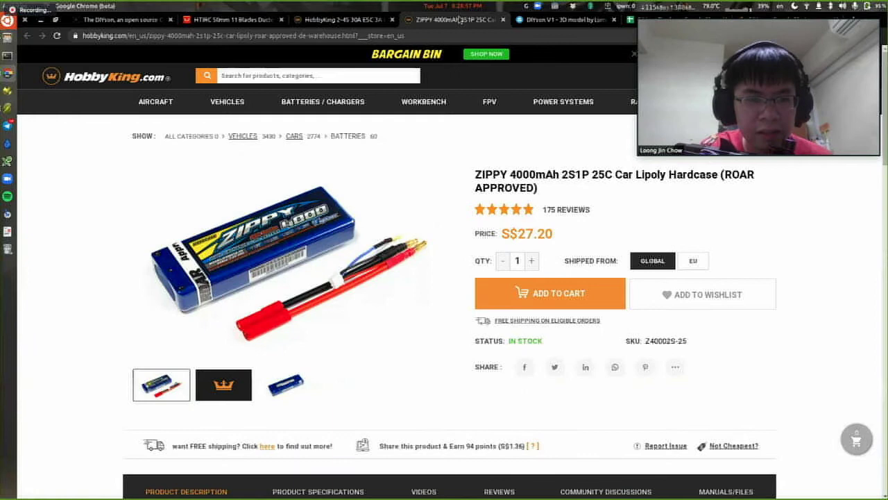
# - Rotate the DIYson V1 3D model, then bring up the DIYson Tracker spreadsheet
pyautogui.hotkey('ctrl', 'Tab')
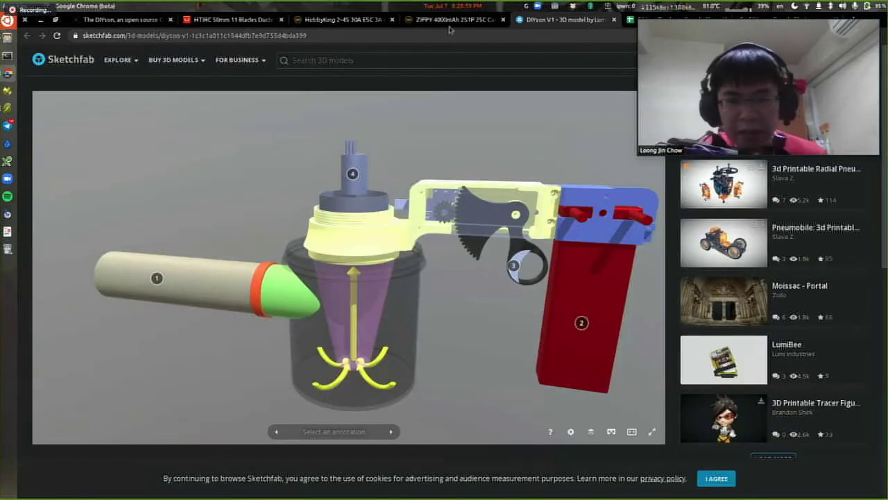
pyautogui.moveTo(463, 206)
pyautogui.mouseDown()
pyautogui.moveTo(345, 205)
pyautogui.moveTo(439, 210)
pyautogui.mouseUp()
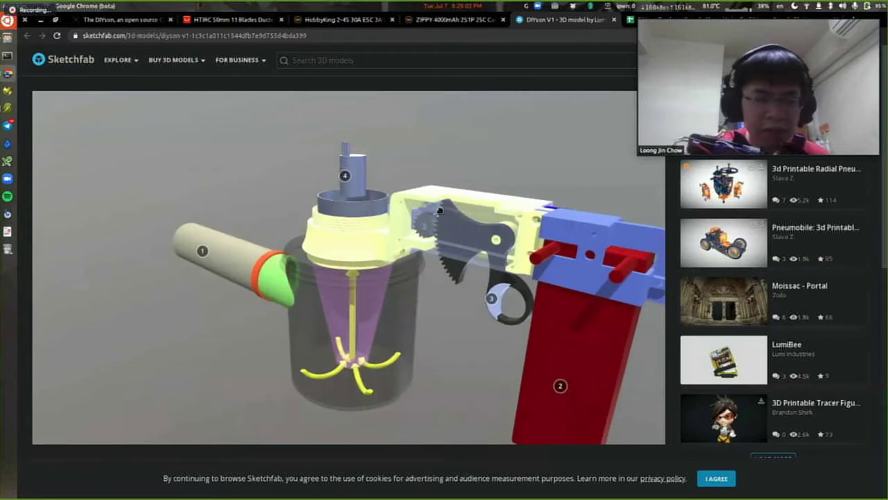
pyautogui.hotkey('ctrl', 'Tab')
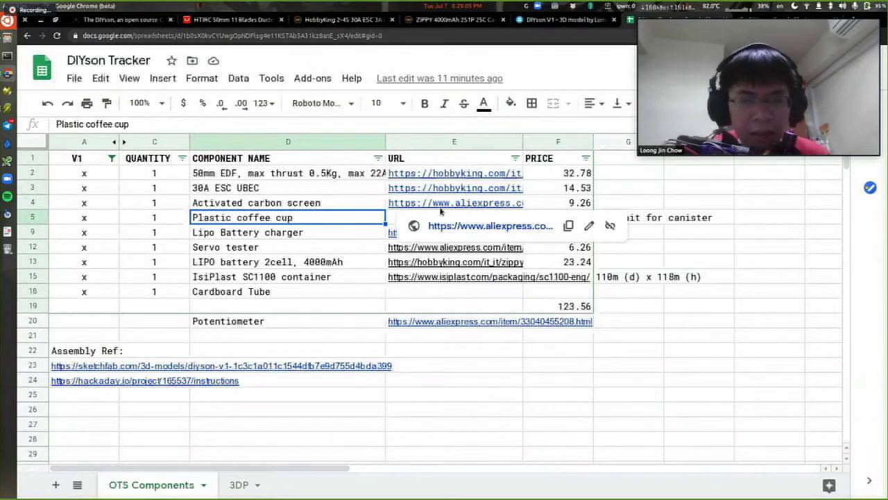
# - Check the LIPO battery 2cell 4000mAh link and the =sum(F2:F18) total of 123.56 in F19
pyautogui.click(333, 267)
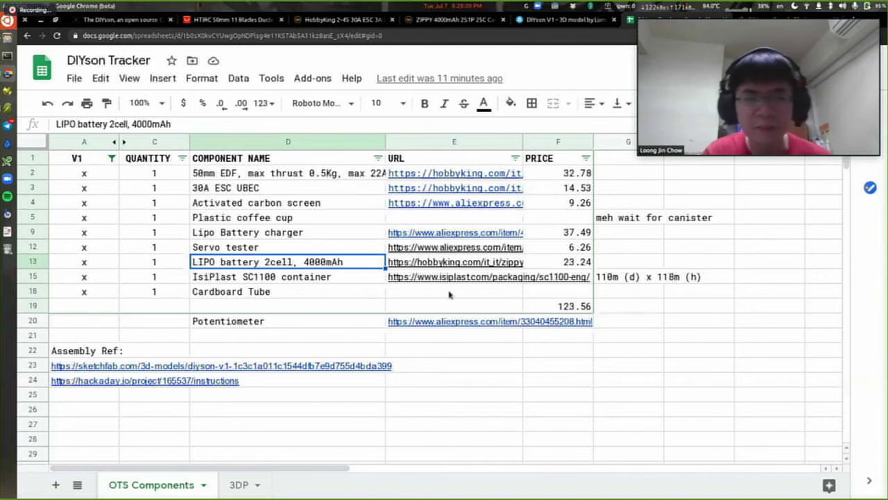
pyautogui.moveTo(510, 230)
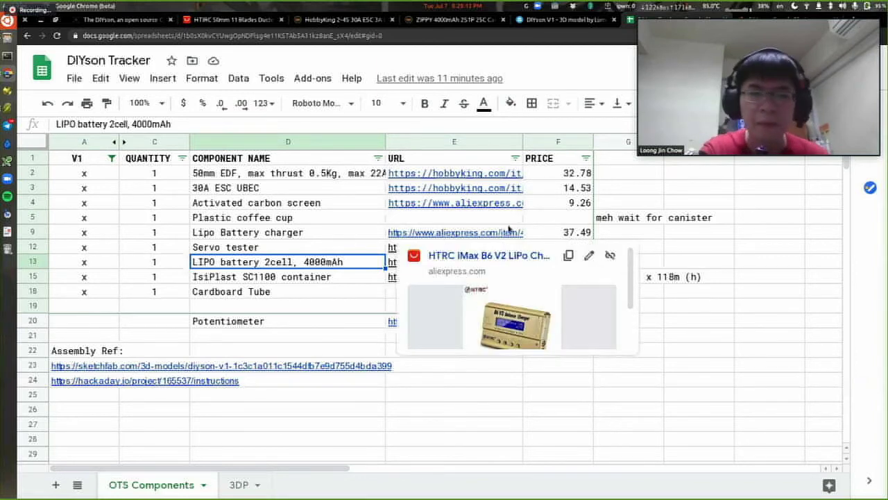
pyautogui.click(542, 393)
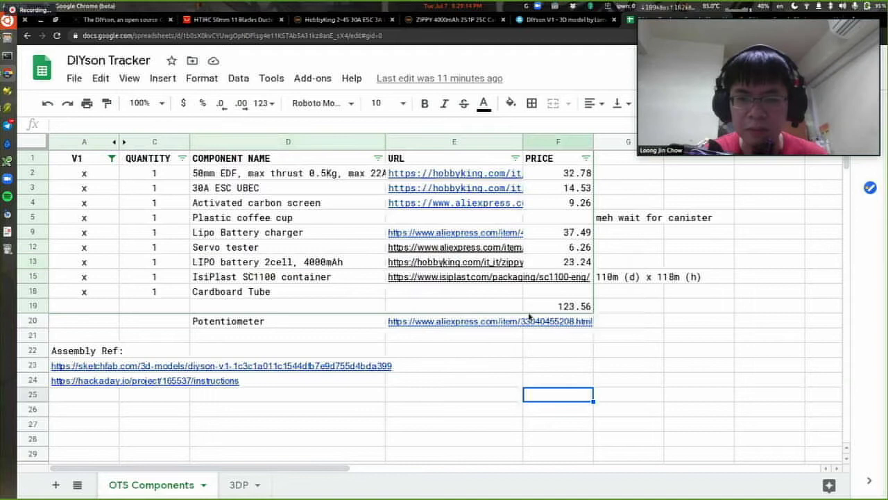
pyautogui.click(560, 308)
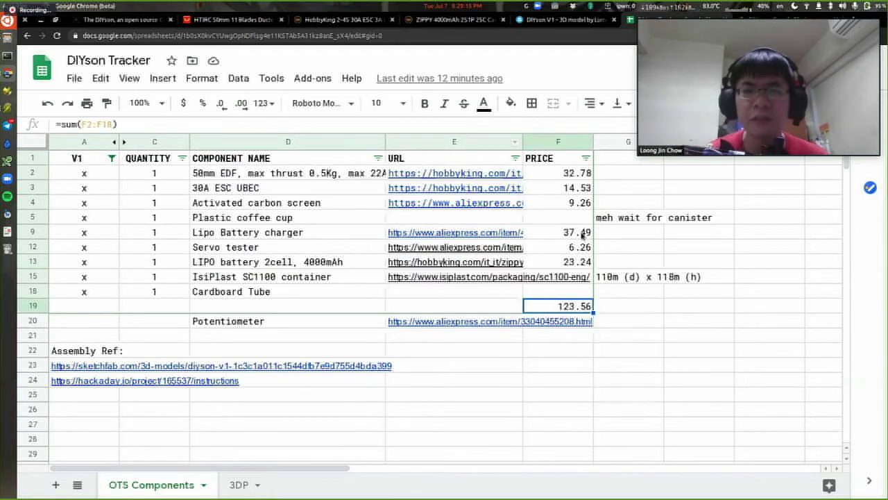
pyautogui.moveTo(577, 278)
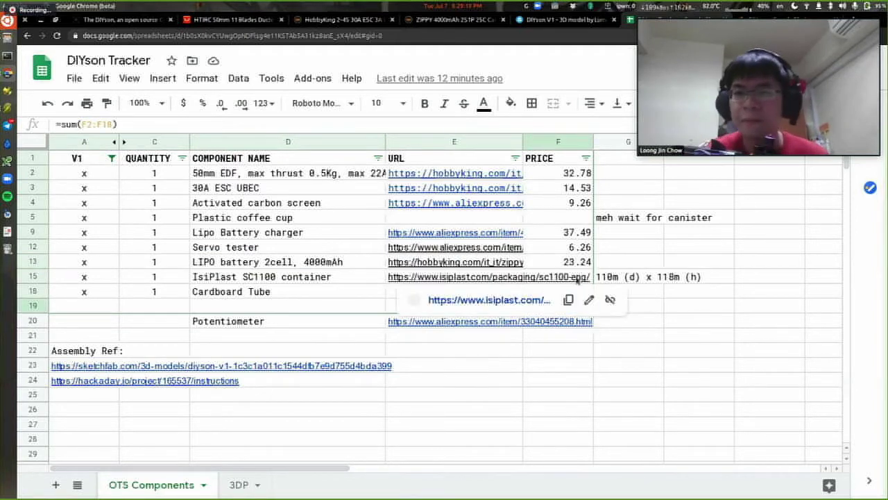
pyautogui.hotkey('ctrl', 'Tab')
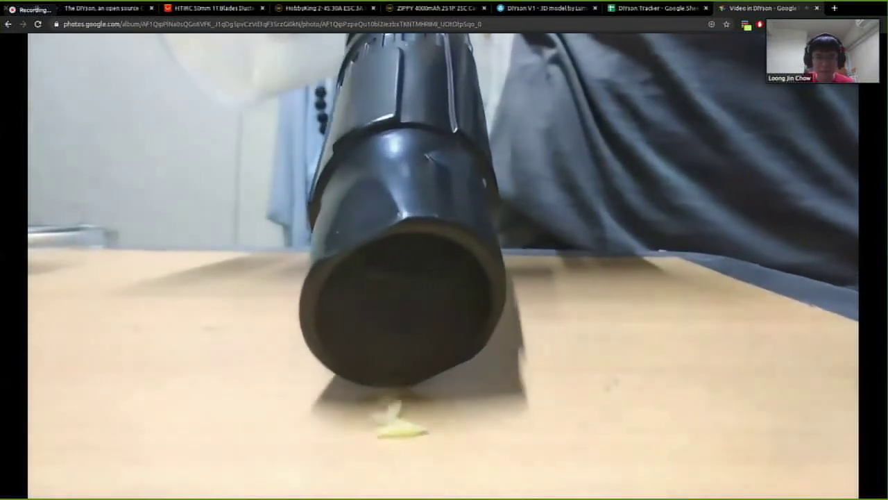
pyautogui.click(417, 377)
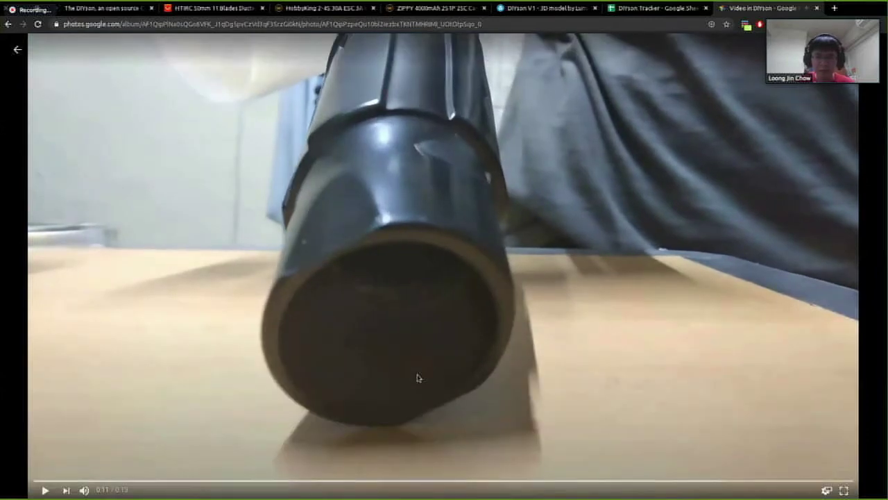
pyautogui.press('Right')
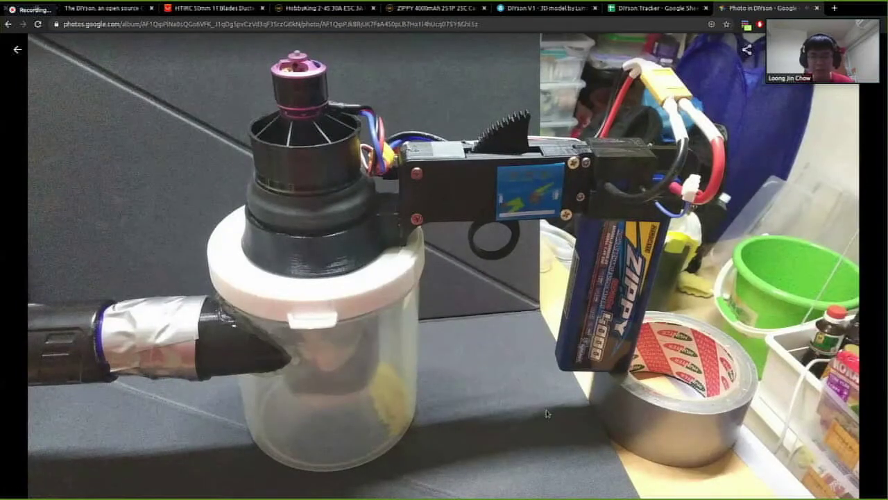
pyautogui.press('Right')
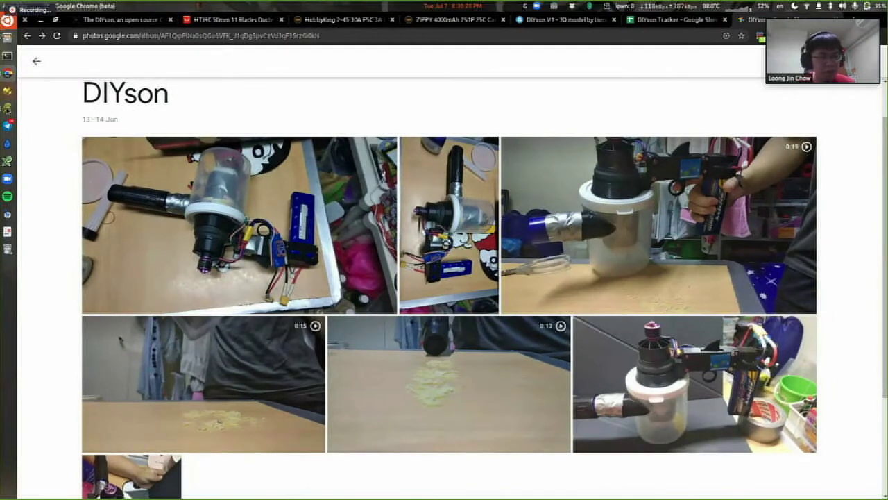
# - Orbit the threaded ring part, then bring up and maximize the dyson-plate2 Slic3r window
pyautogui.click(7, 108)
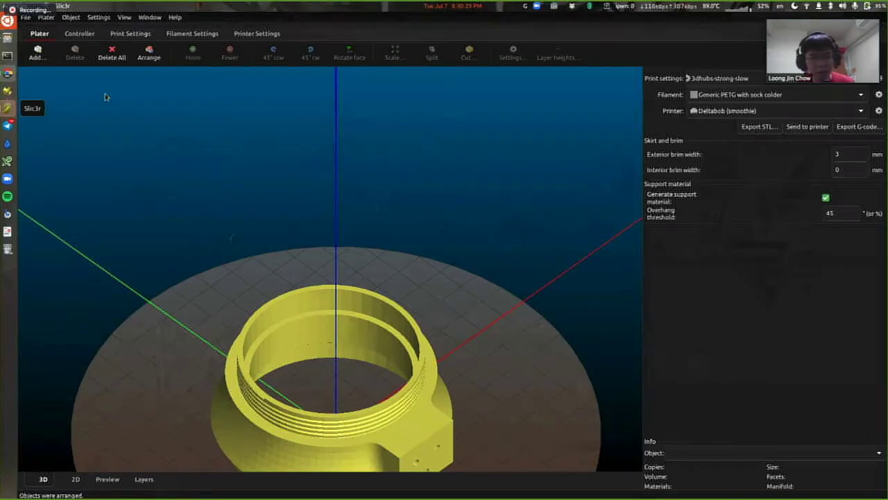
pyautogui.scroll(-5, 437, 331)
pyautogui.moveTo(454, 327); pyautogui.dragTo(377, 242)
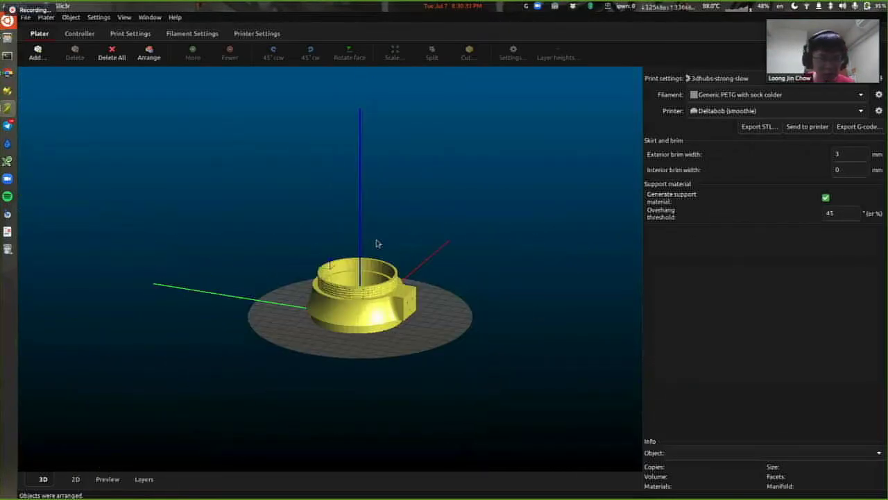
pyautogui.click(9, 108)
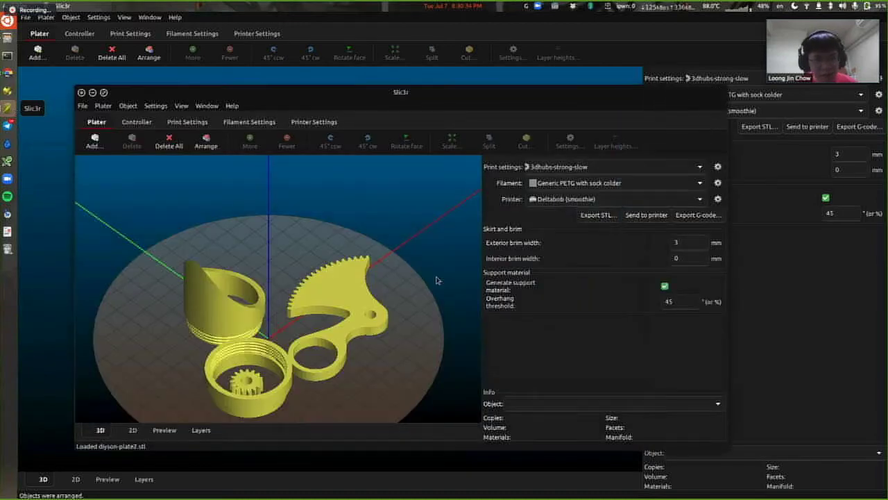
pyautogui.doubleClick(445, 94)
pyautogui.moveTo(508, 285)
pyautogui.mouseDown()
pyautogui.moveTo(517, 268)
pyautogui.moveTo(513, 290)
pyautogui.mouseUp()
# - Switch to the dyson-plate1 window and tilt its view of the housing and DIYson V1 cover
pyautogui.click(9, 107)
pyautogui.click(8, 107)
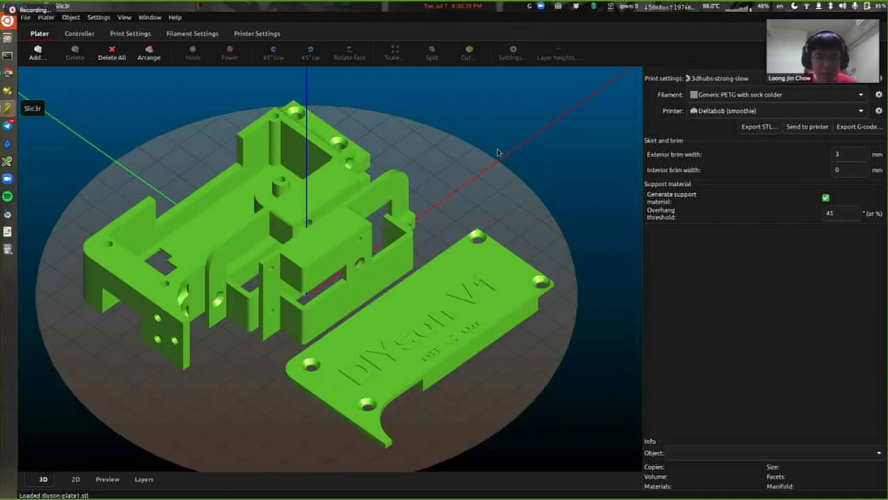
pyautogui.moveTo(504, 151); pyautogui.dragTo(381, 281)
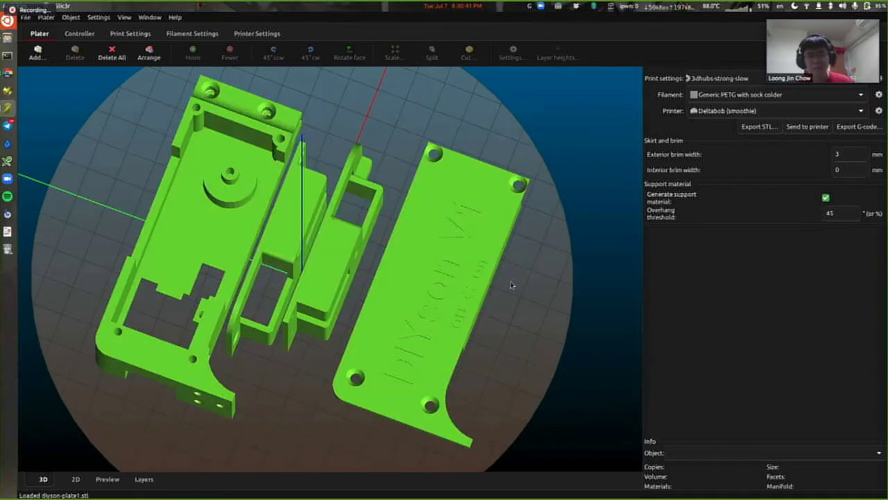
pyautogui.moveTo(551, 347); pyautogui.dragTo(554, 329)
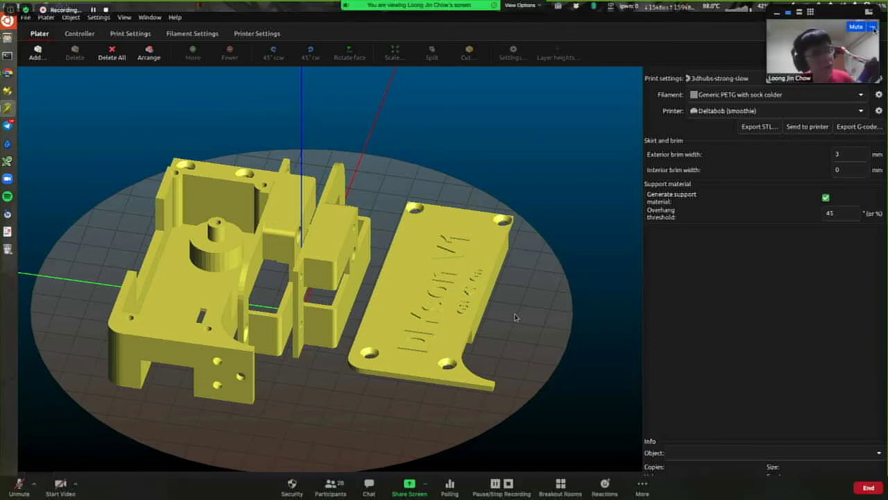
# - Use the window controls at the top right of the Slic3r dyson-plate1 plater
pyautogui.click(874, 27)
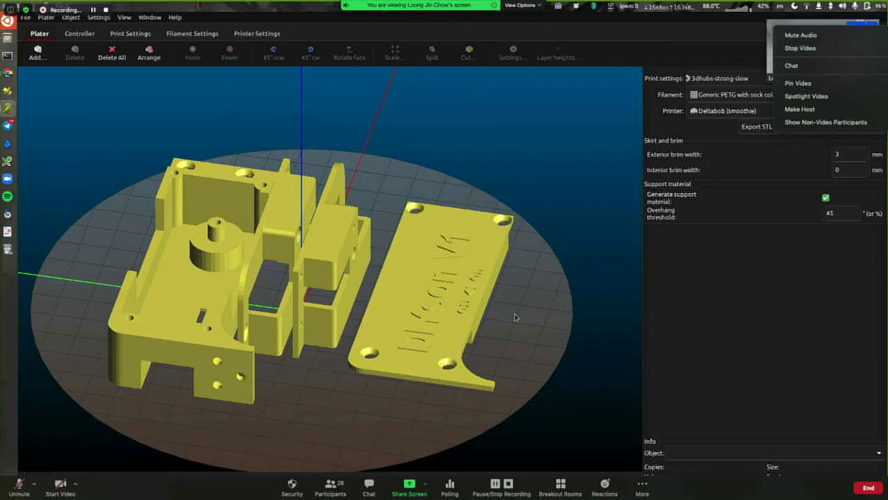
pyautogui.click(824, 55)
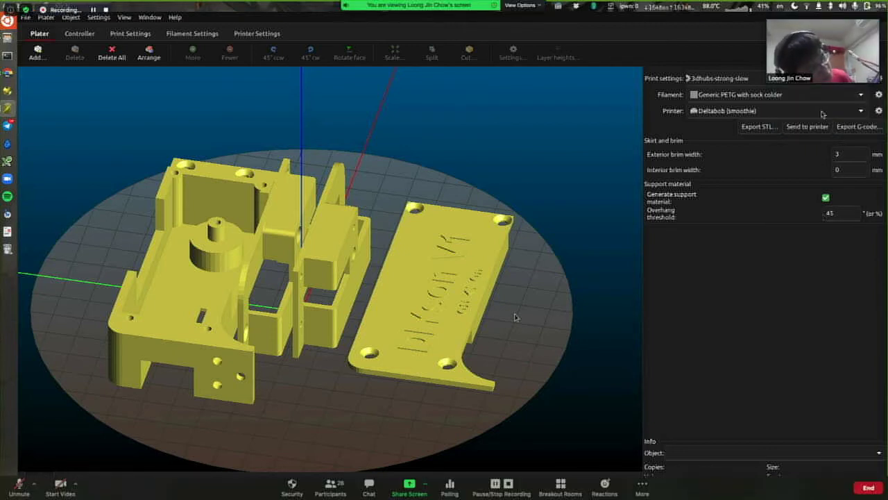
pyautogui.moveTo(750, 106)
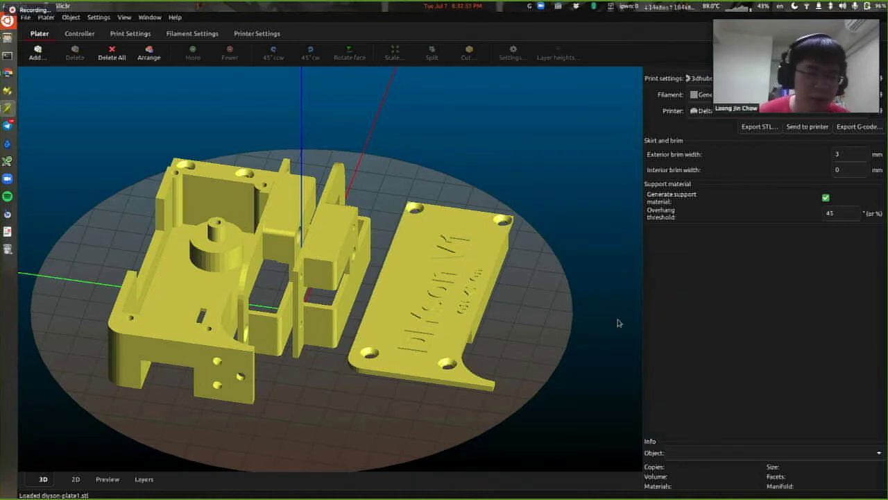
# - Switch to the Hackaday DIYson tab and scroll through its description beside the Early Prototype photo
pyautogui.click(6, 73)
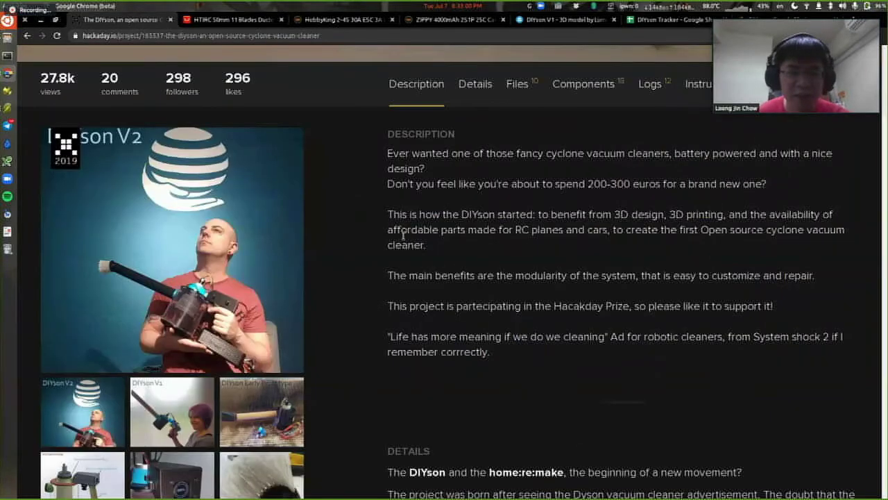
pyautogui.scroll(2, 403, 236)
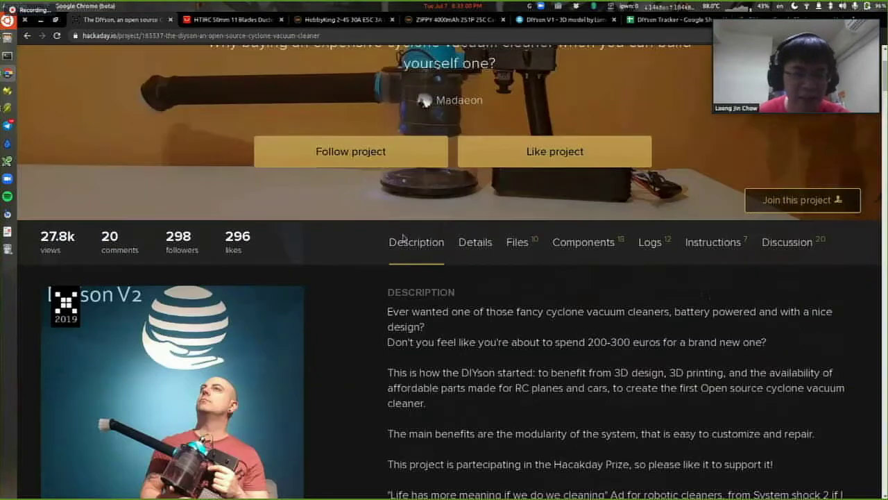
pyautogui.scroll(-4, 300, 240)
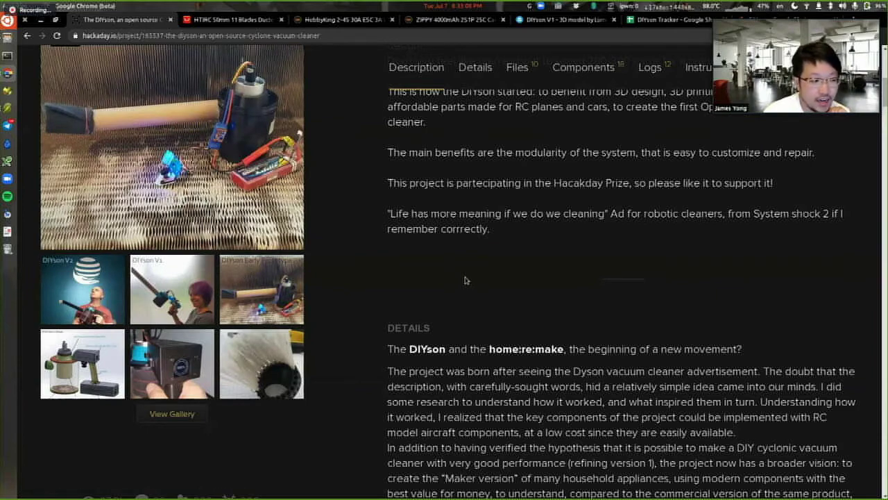
pyautogui.scroll(1, 465, 279)
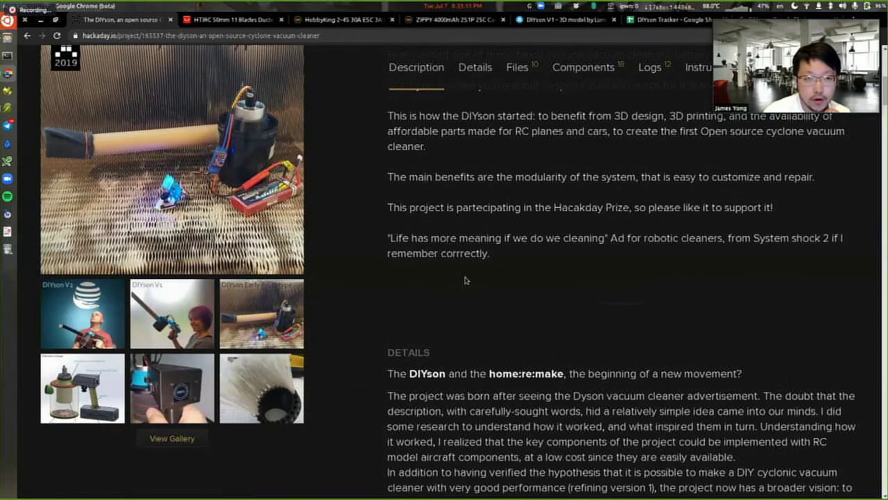
pyautogui.scroll(2, 465, 280)
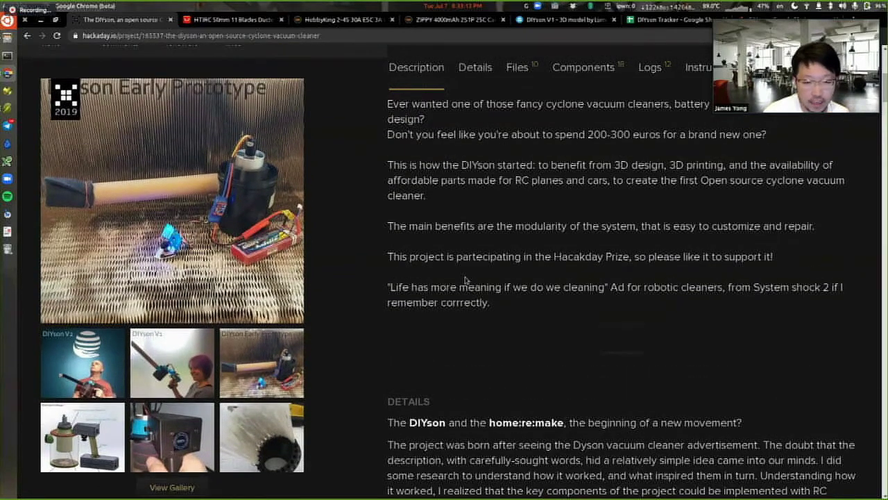
pyautogui.scroll(1, 465, 280)
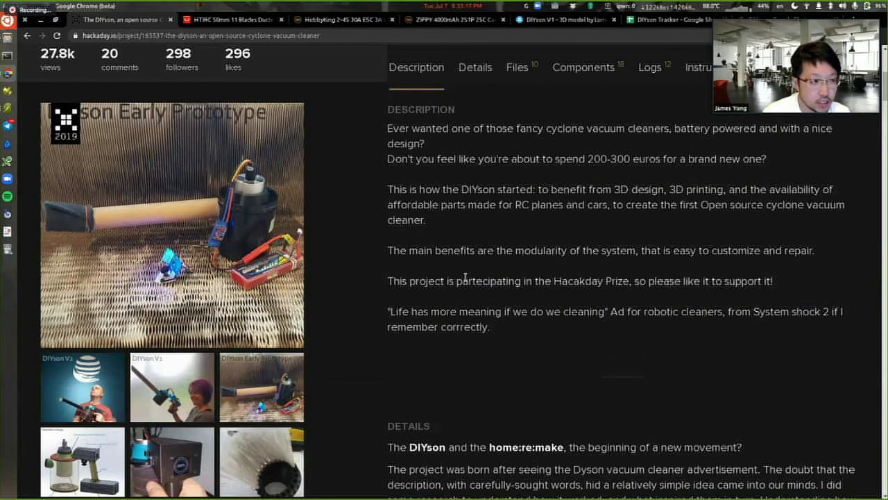
pyautogui.scroll(-1, 466, 280)
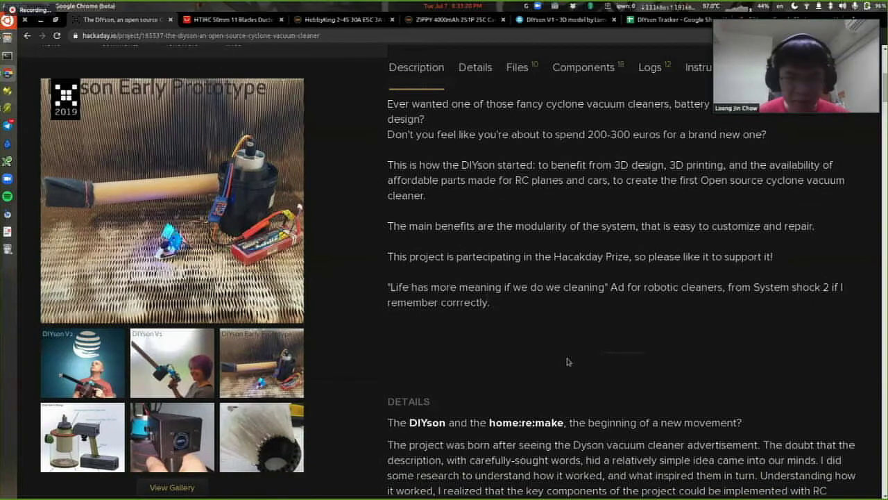
pyautogui.scroll(-2, 513, 361)
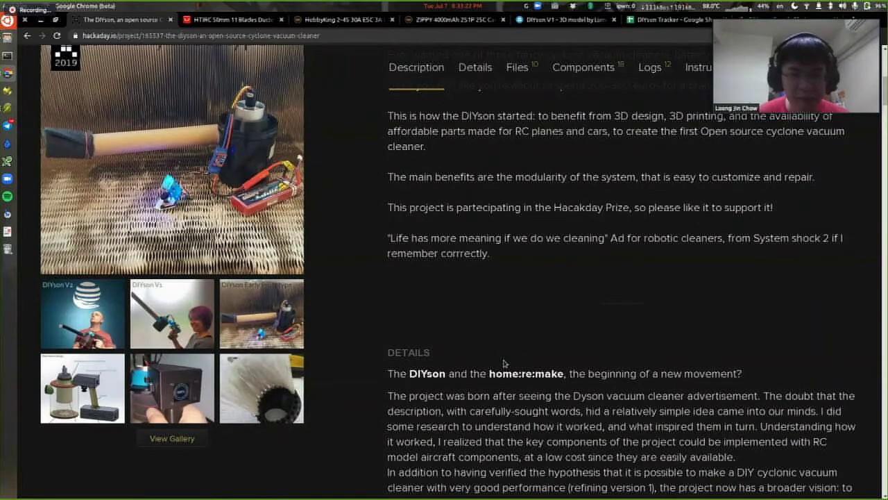
pyautogui.scroll(1, 504, 362)
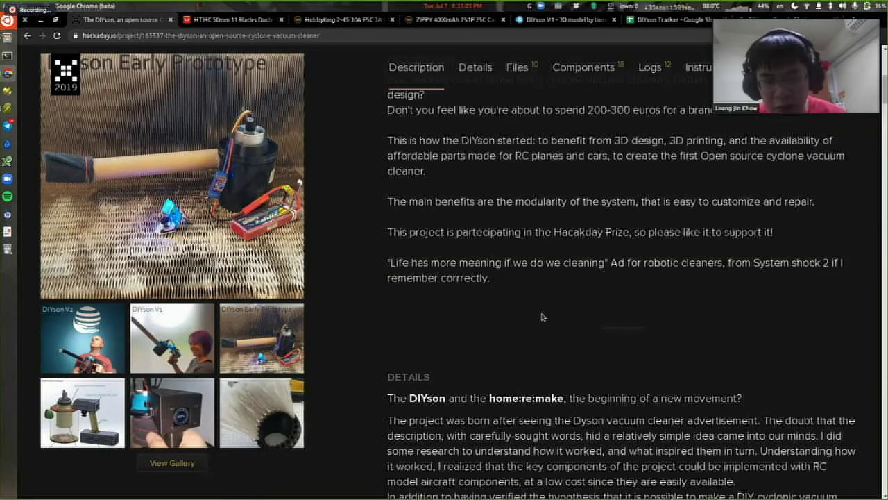
pyautogui.scroll(3, 489, 318)
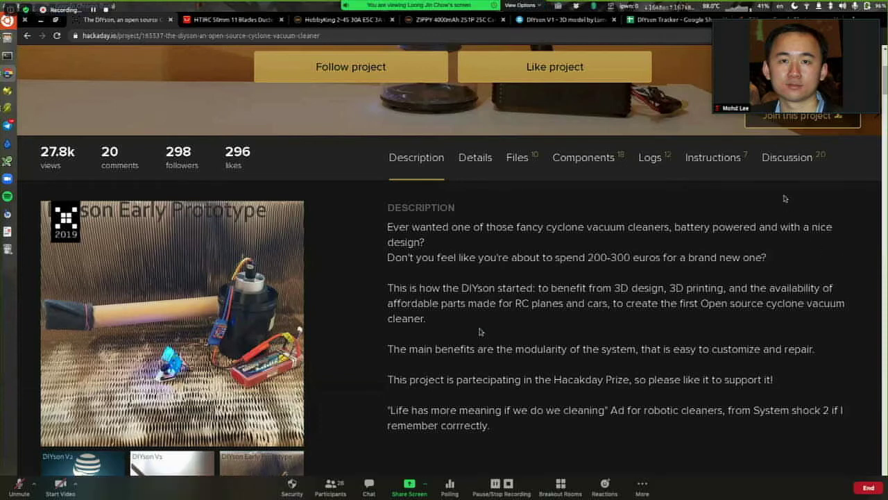
pyautogui.moveTo(715, 113)
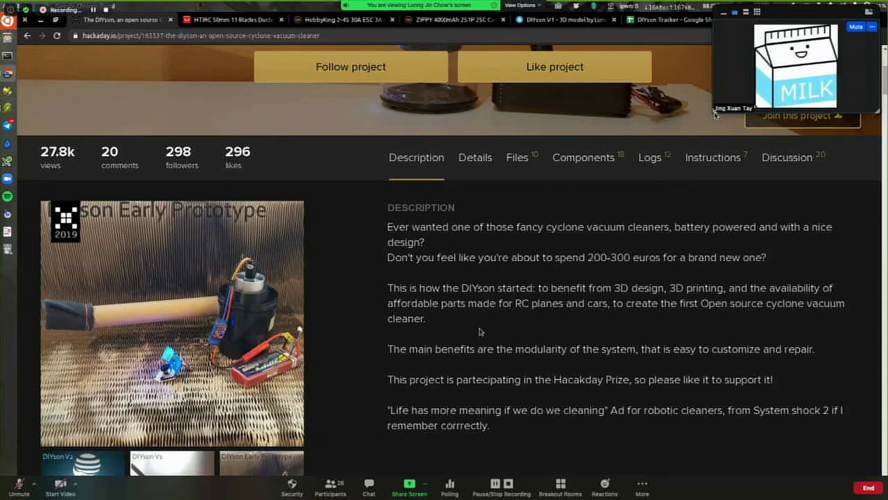
pyautogui.moveTo(716, 113); pyautogui.dragTo(648, 150)
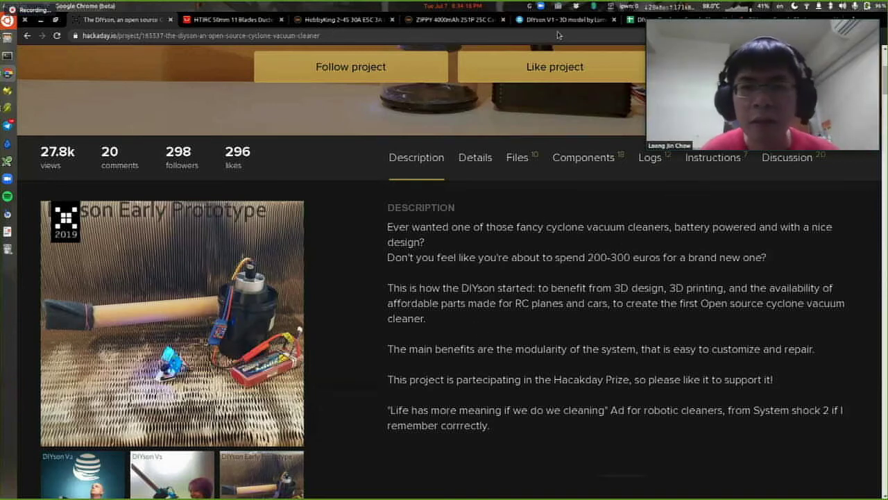
pyautogui.rightClick(649, 42)
pyautogui.click(604, 104)
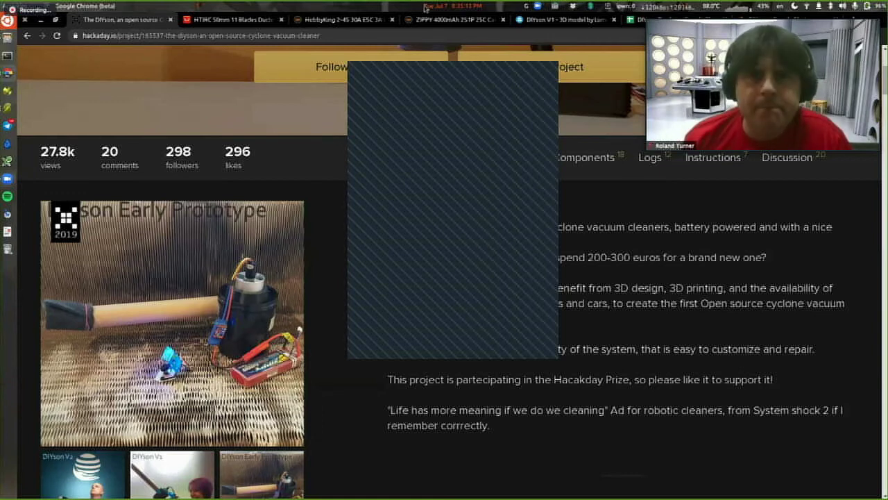
# - Switch to the DIYson Tracker and widen the COMPONENT NAME column to fit the part names
pyautogui.click(635, 19)
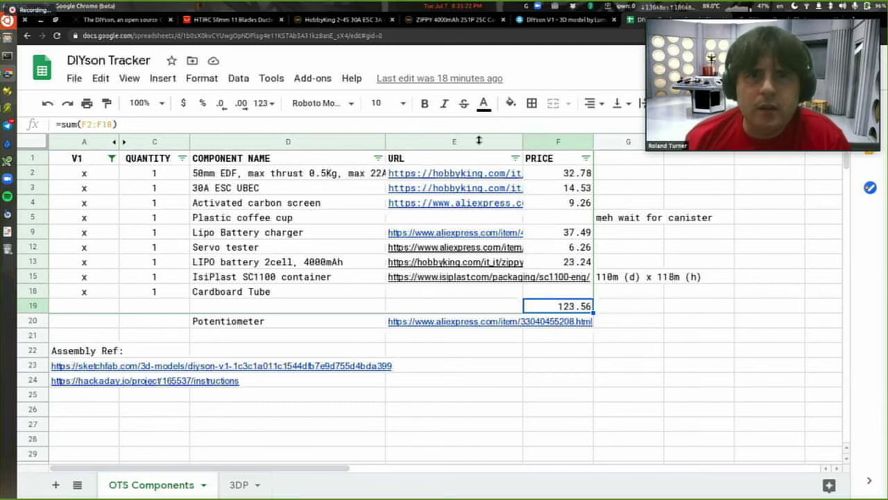
pyautogui.moveTo(395, 139); pyautogui.dragTo(434, 139)
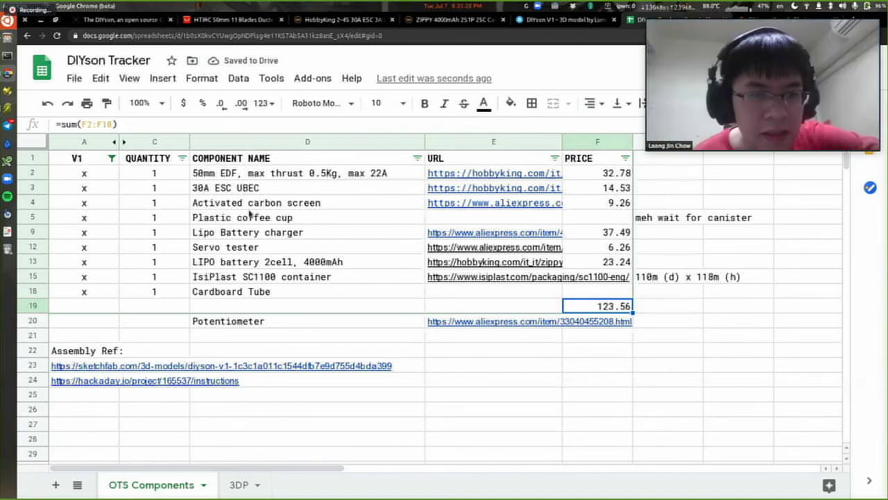
pyautogui.click(270, 238)
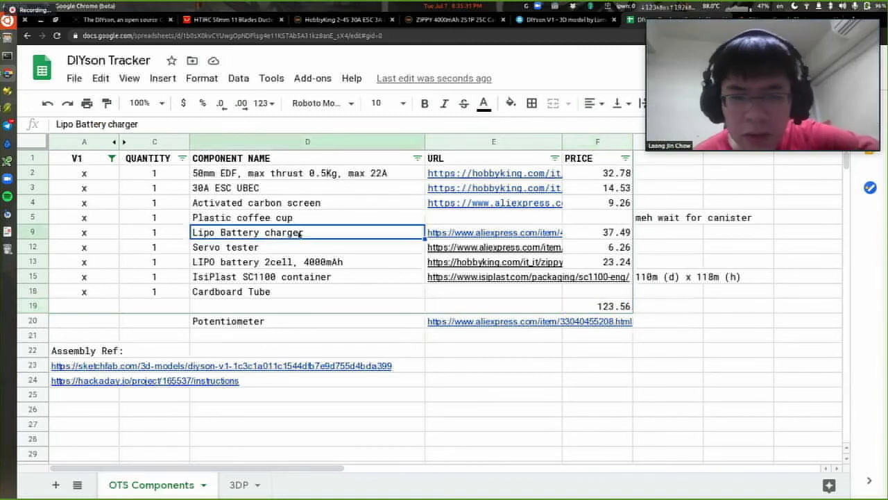
pyautogui.press('pagedown')
pyautogui.press('pageup')
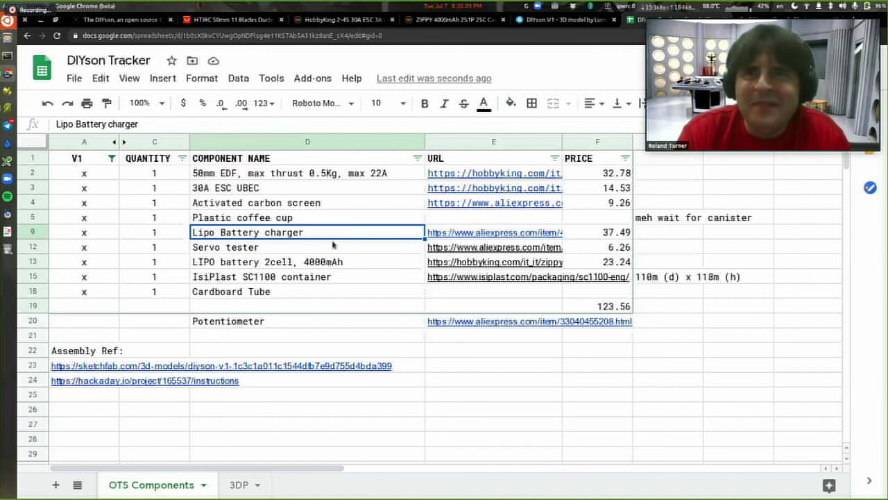
# - Point out the LIPO battery, IsiPlast SC1100, 50mm EDF fan (32.78) and 30A ESC UBEC entries
pyautogui.click(314, 267)
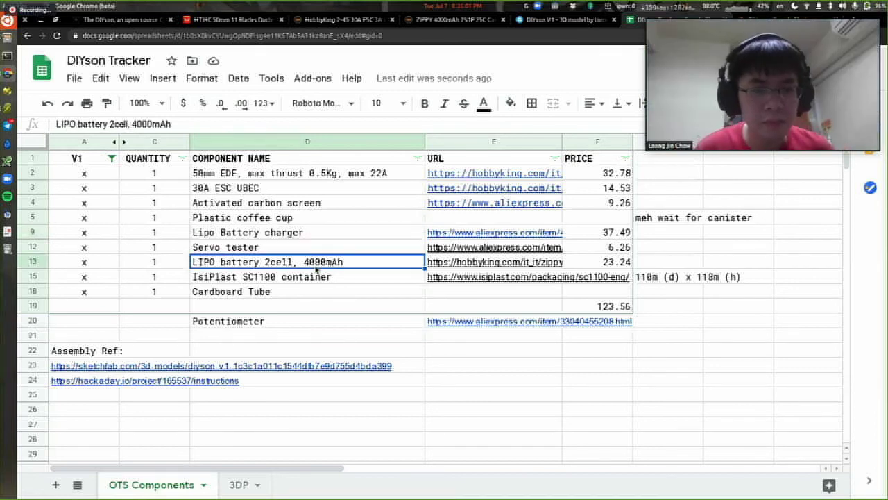
pyautogui.click(314, 278)
pyautogui.click(252, 177)
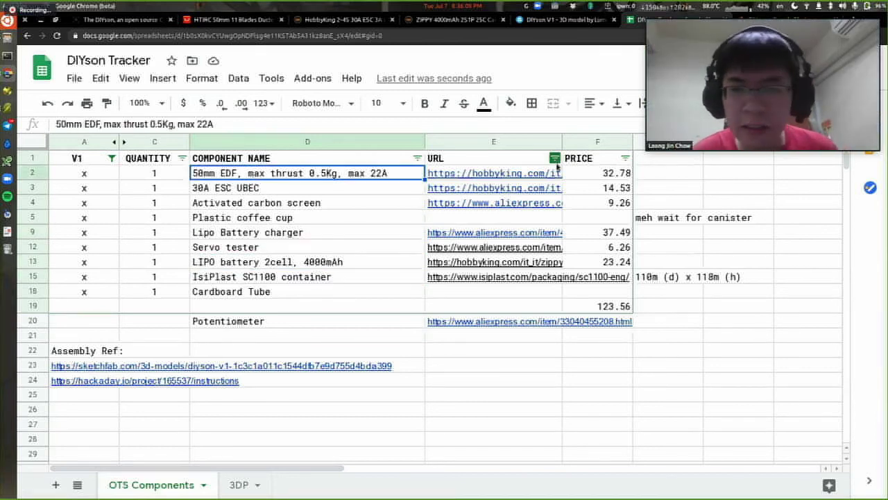
pyautogui.click(594, 174)
pyautogui.click(312, 175)
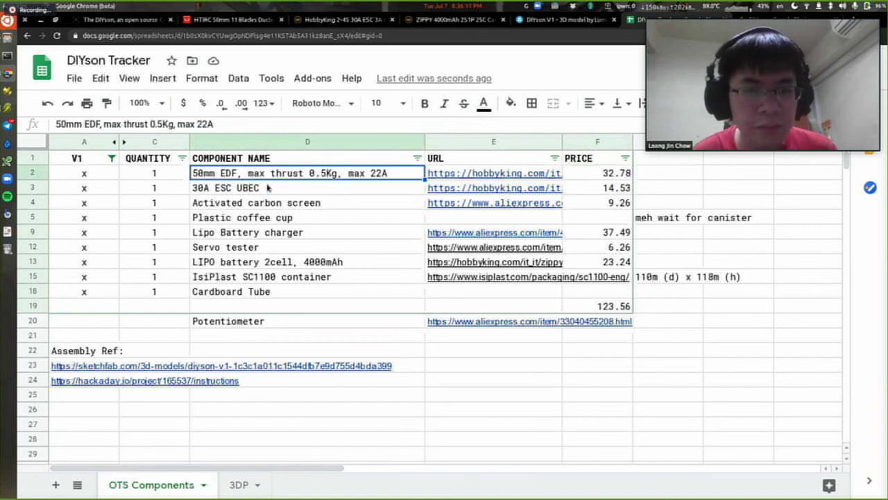
pyautogui.click(270, 188)
pyautogui.click(287, 176)
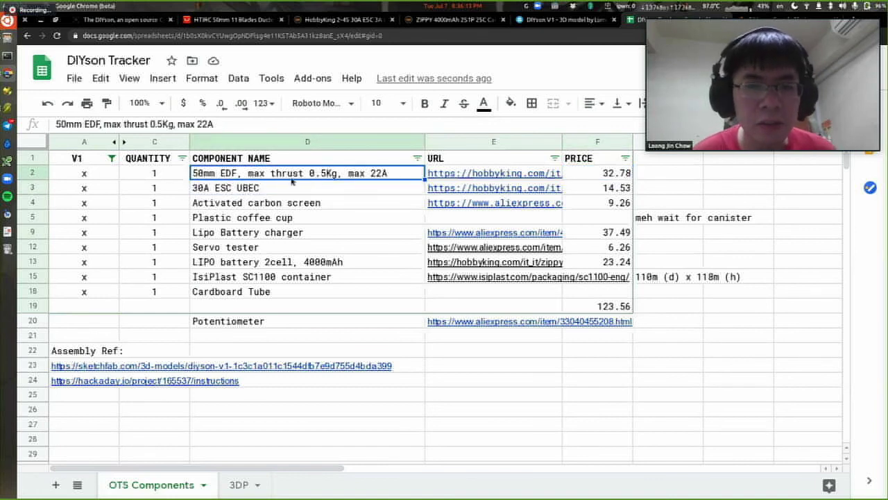
pyautogui.click(290, 189)
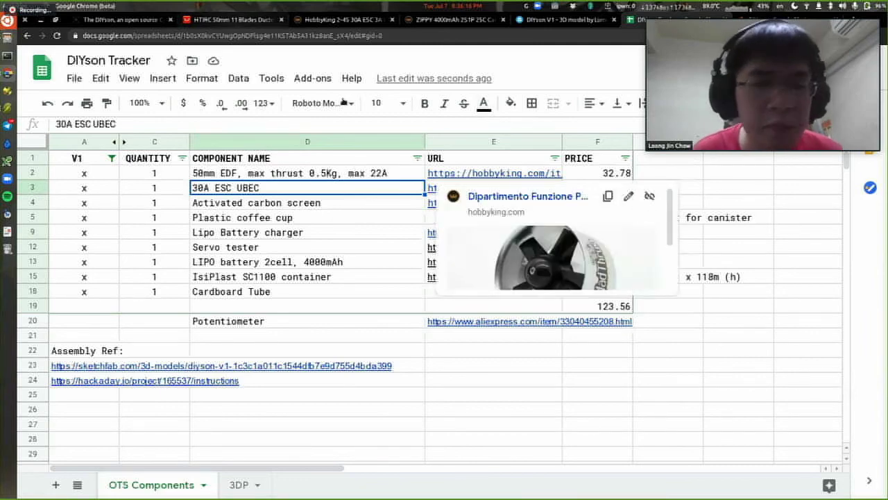
# - Switch to the HTIRC 50mm EDF listing and scroll down to its SG$ 30.09 product details
pyautogui.hotkey('ctrl', '2')
pyautogui.scroll(-3, 582, 326)
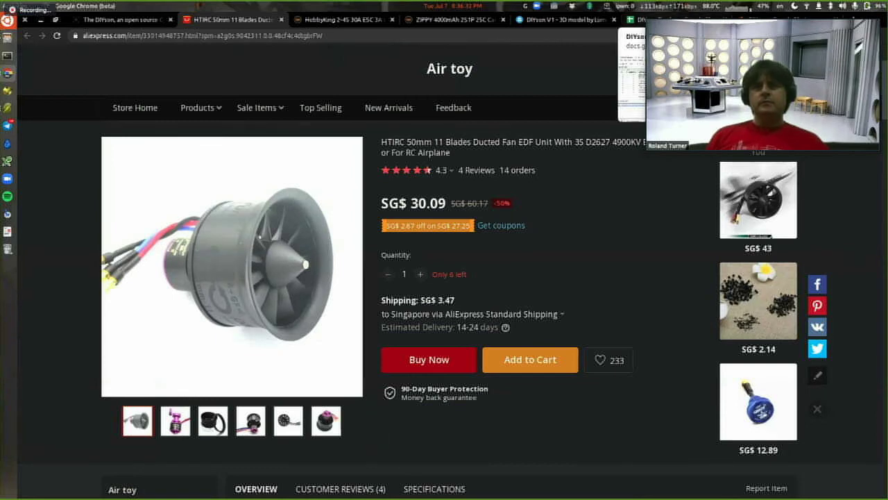
# - Switch back to the DIYson Tracker's OTS Components sheet totalling 123.56 with Ctrl+9
pyautogui.hotkey('ctrl', '9')
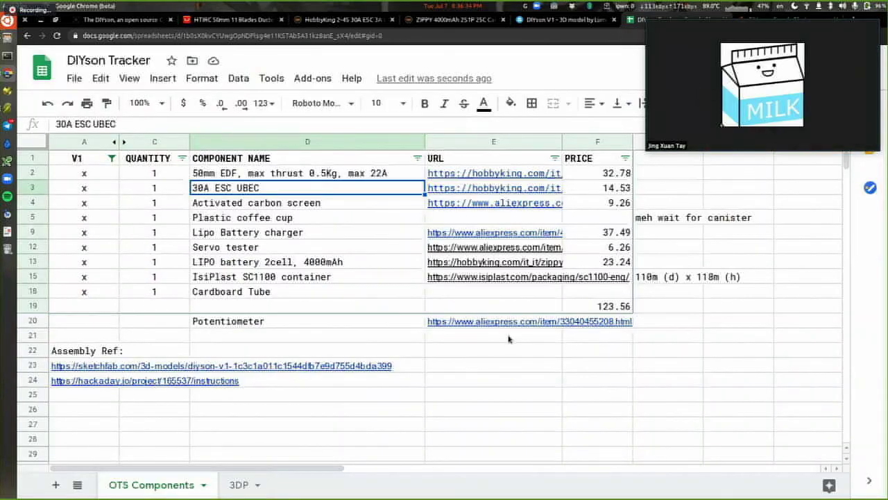